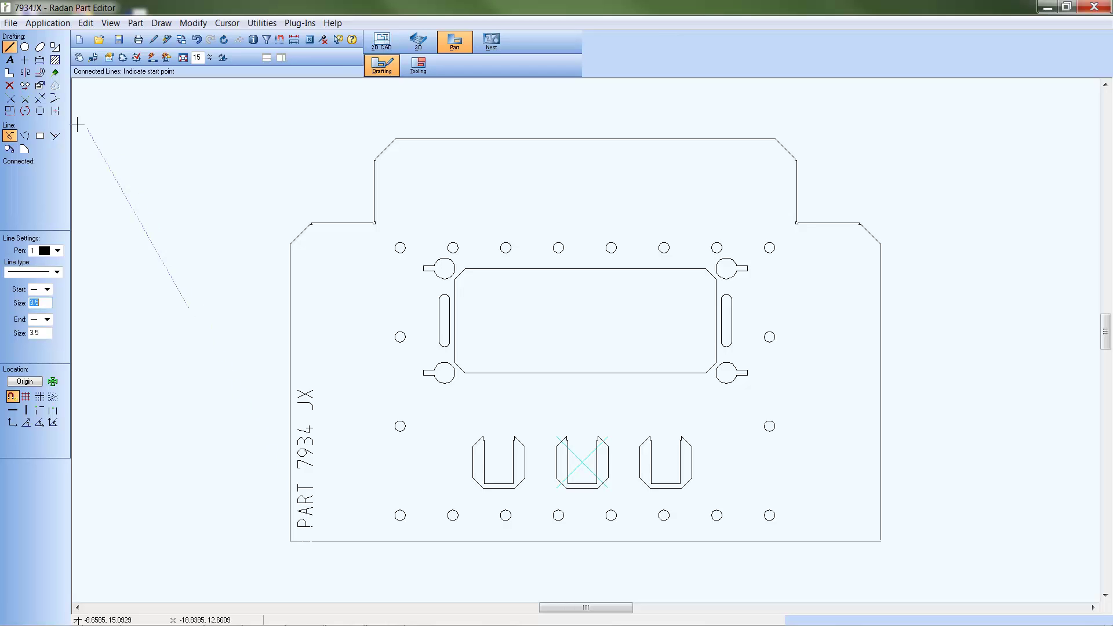
Bring up Edit Common Properties and choose 'Realise text into lines and arcs' for the PART 7934 JX text
left_click(39, 87)
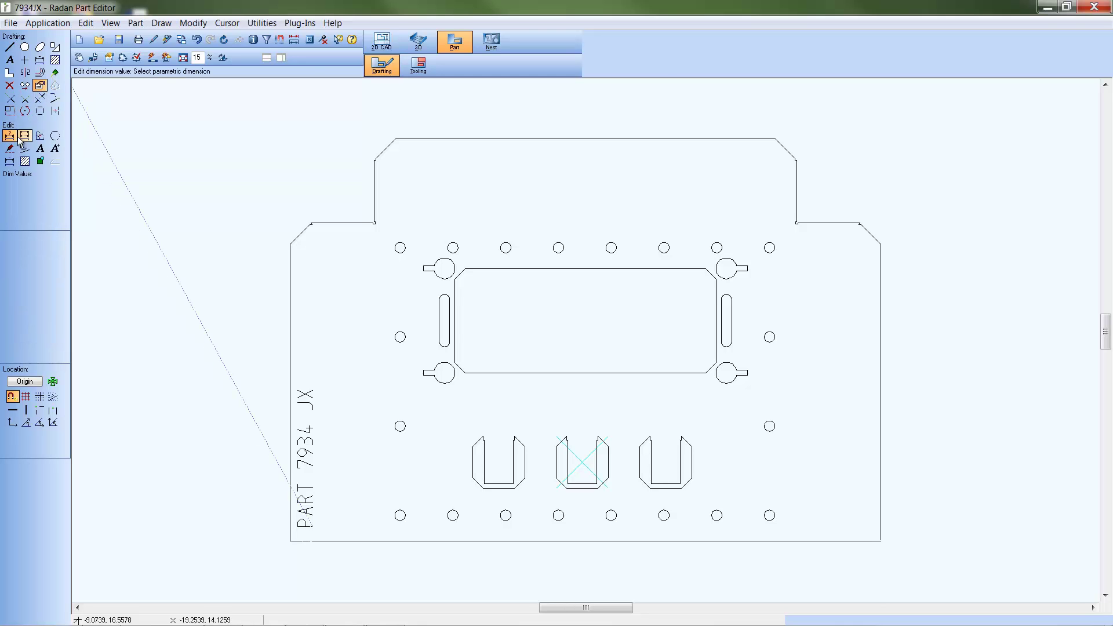
left_click(9, 149)
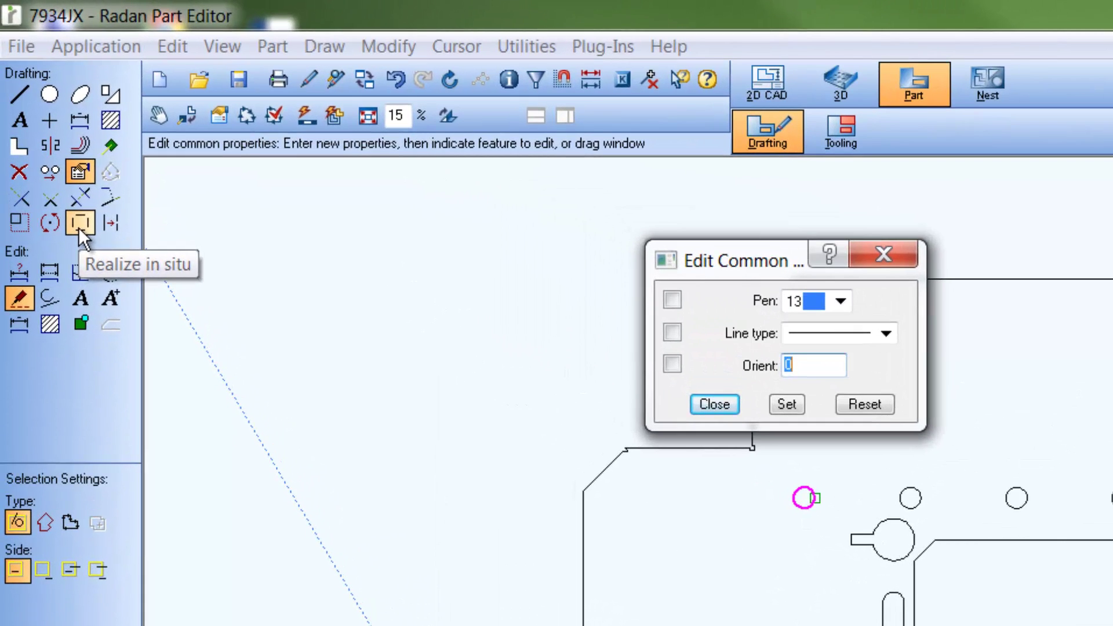
left_click(80, 224)
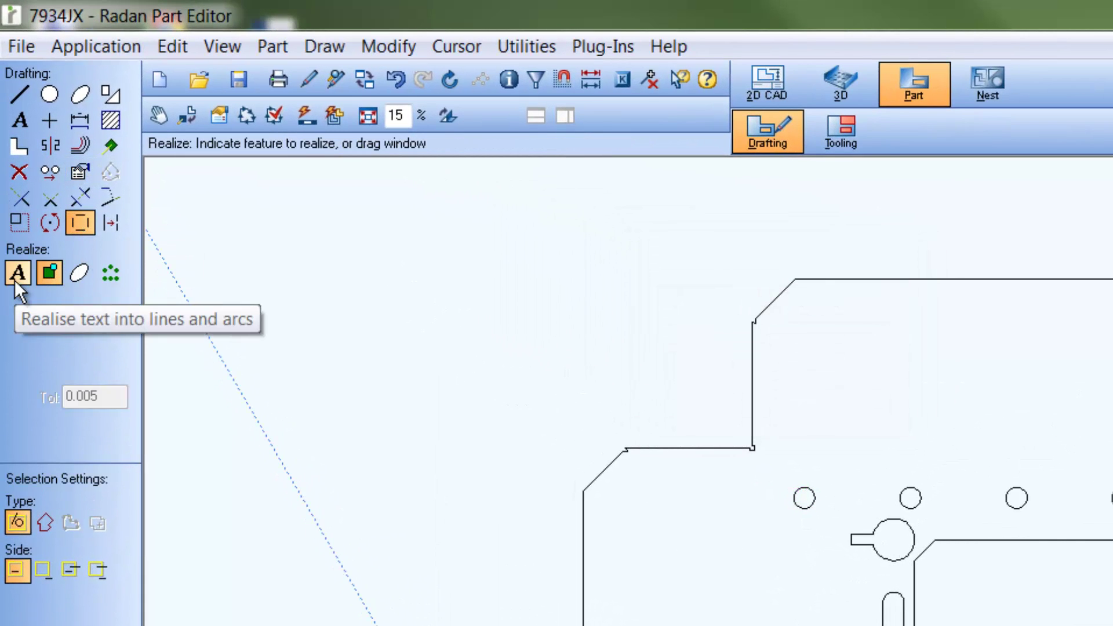
left_click(16, 280)
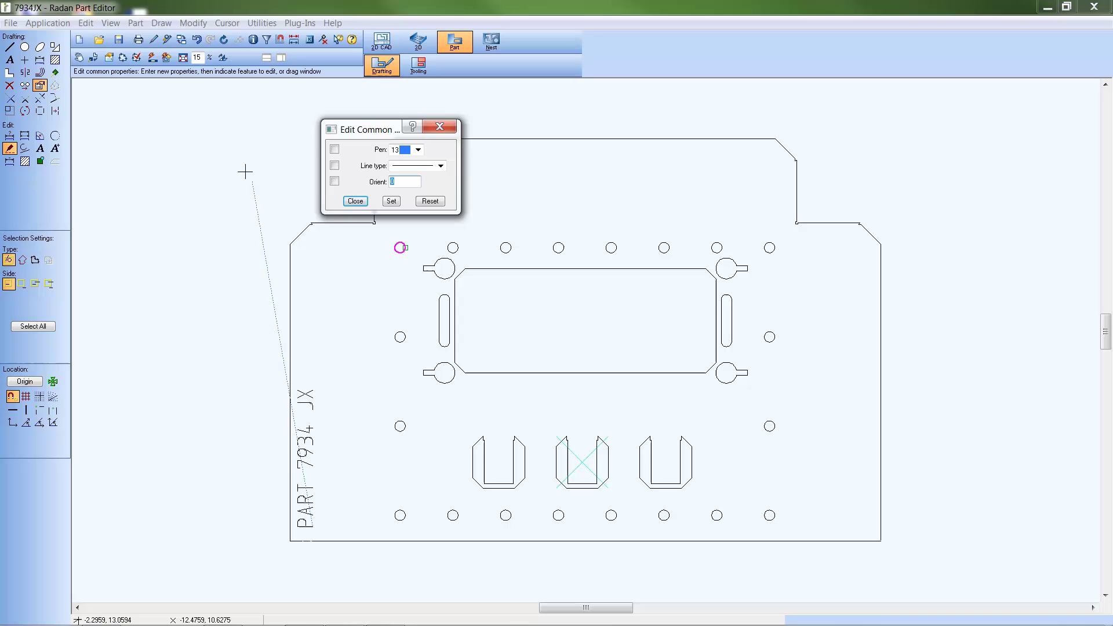
Map pen 13 to scribe tool TN56789 in the Punching pen settings, auto-tool the part, and return to Drafting
left_click(152, 57)
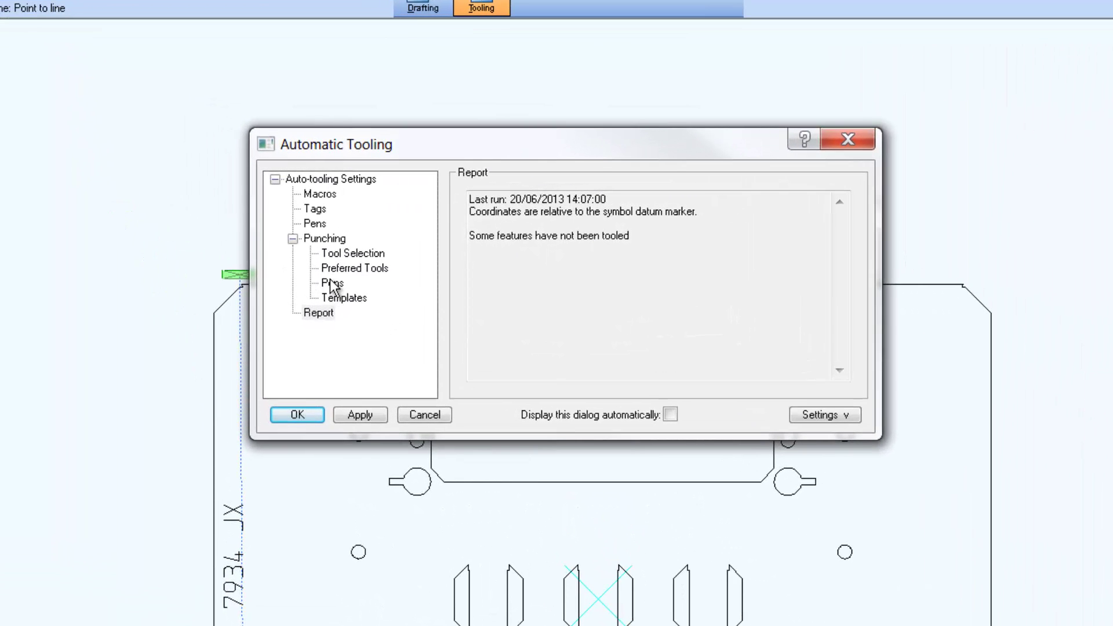
left_click(324, 243)
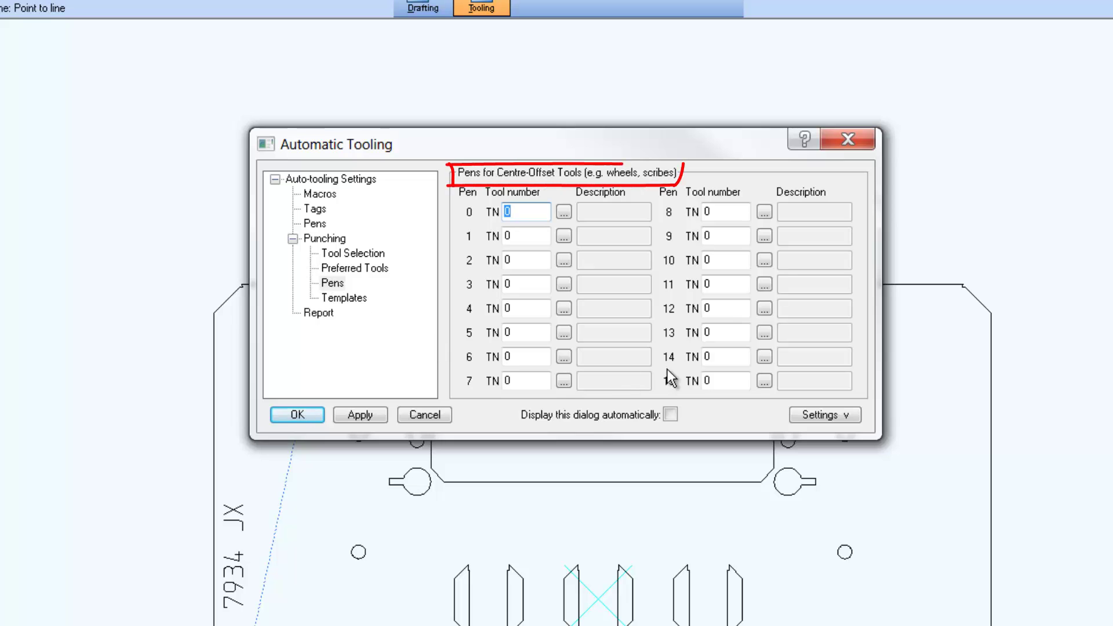
left_click(764, 333)
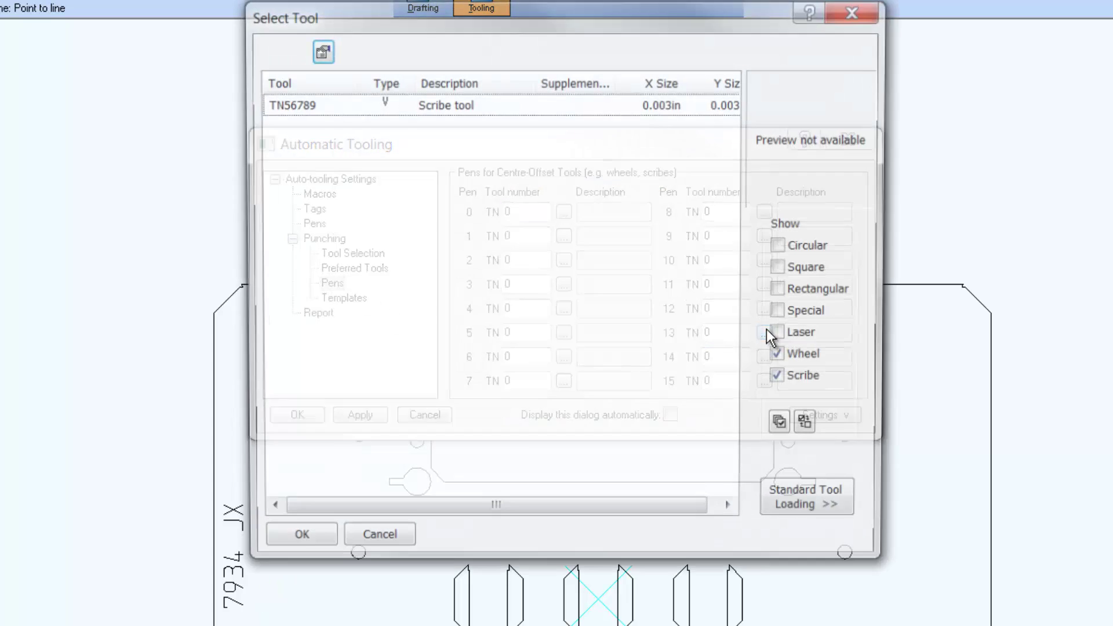
left_click(429, 103)
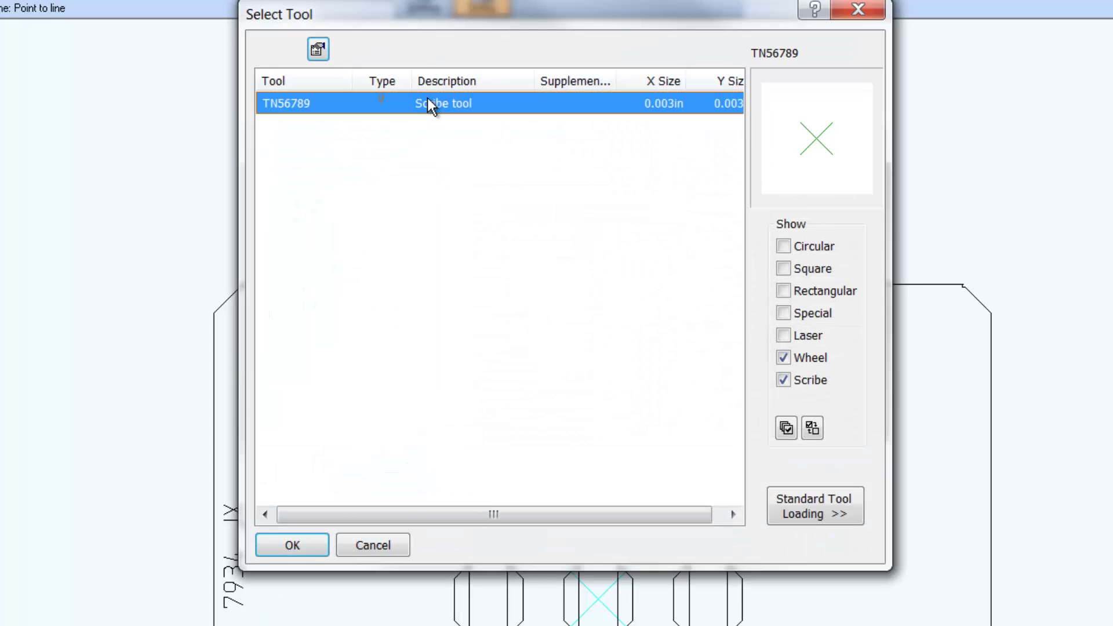
left_click(285, 548)
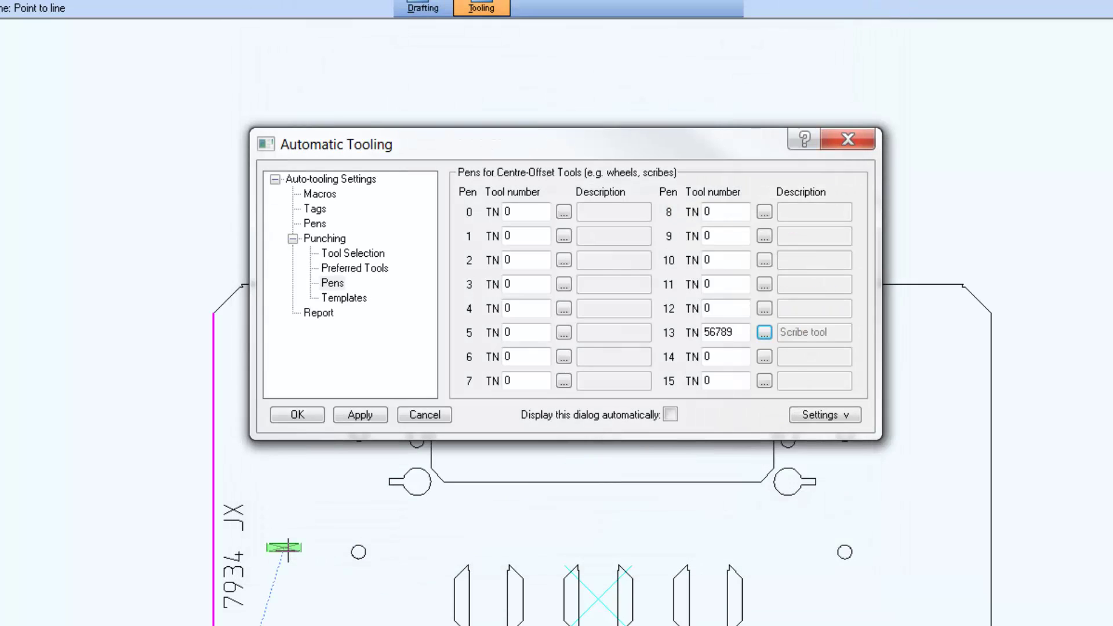
left_click(310, 411)
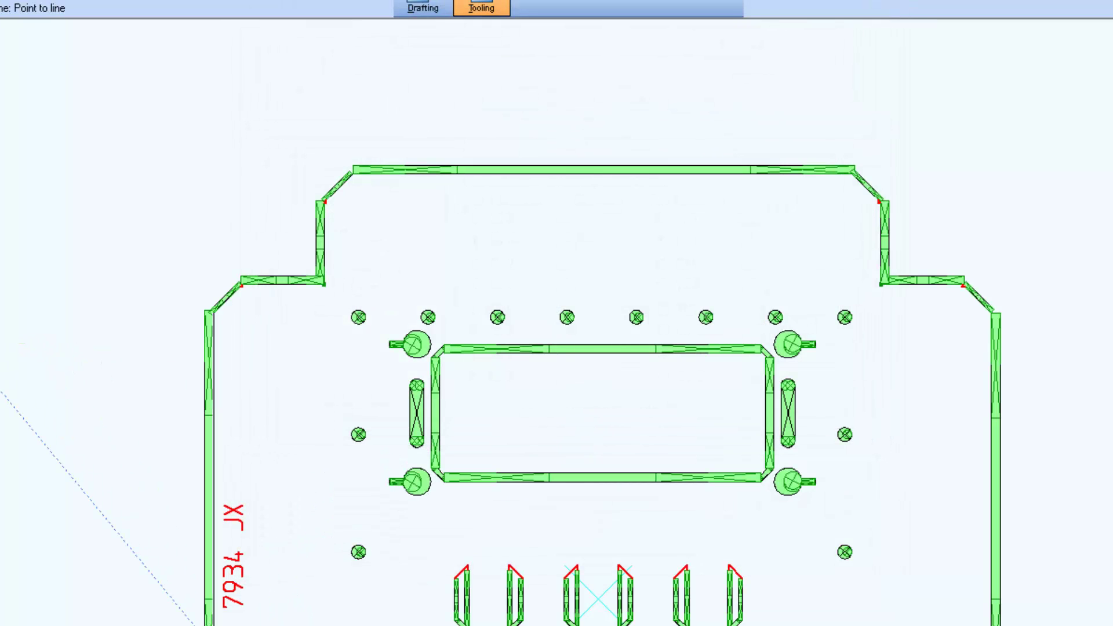
left_click(422, 7)
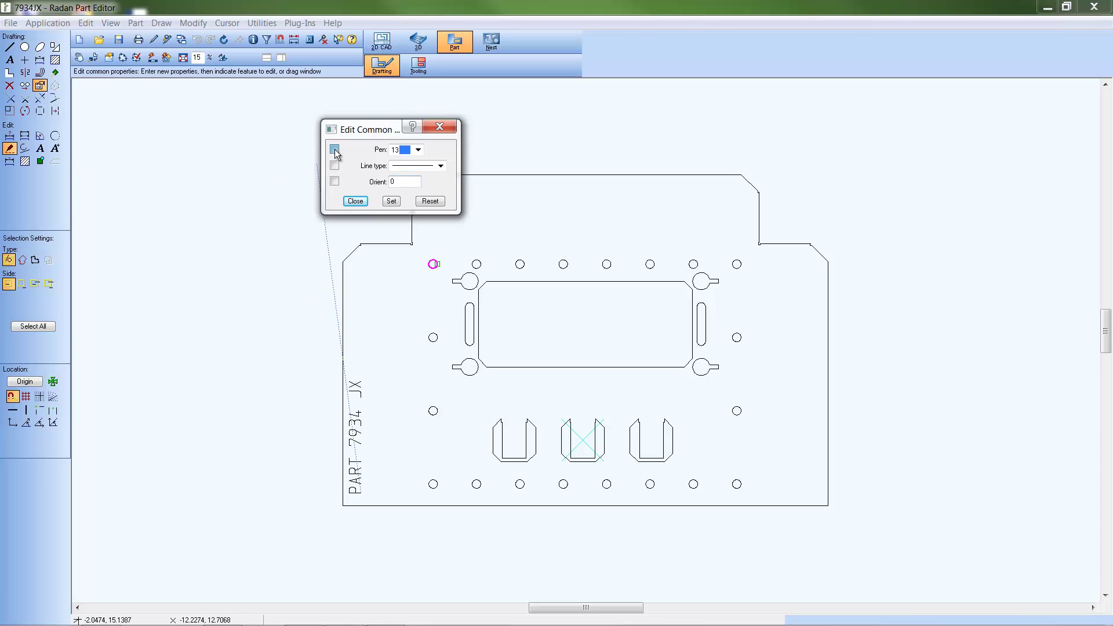
Move the PART 7934 JX text onto pen 13 via Edit Common Properties
left_click(343, 400)
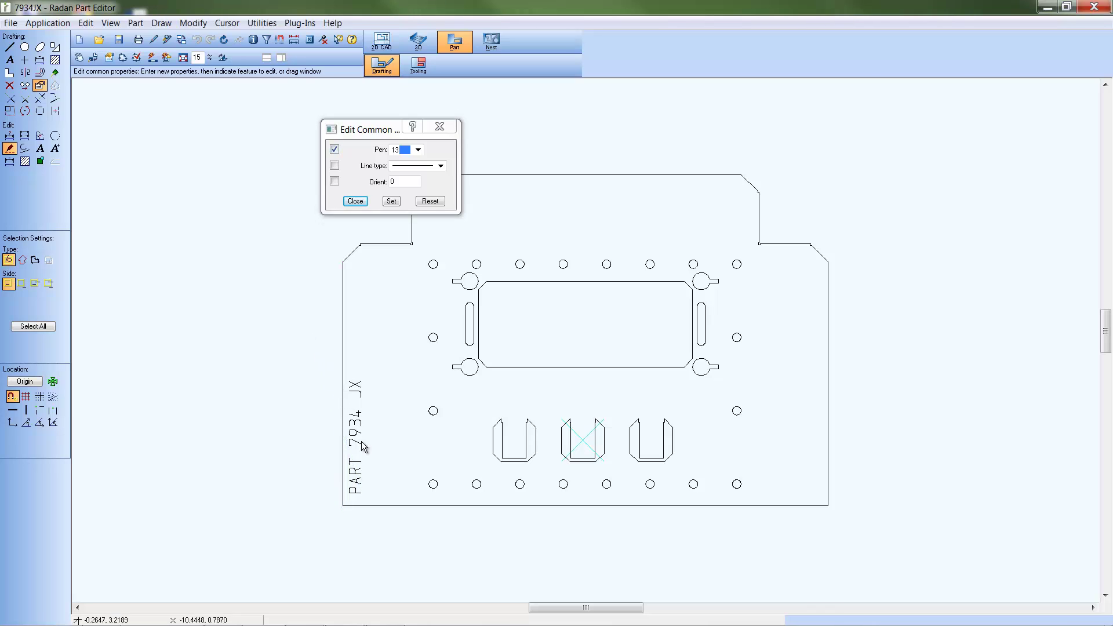
left_click(375, 497)
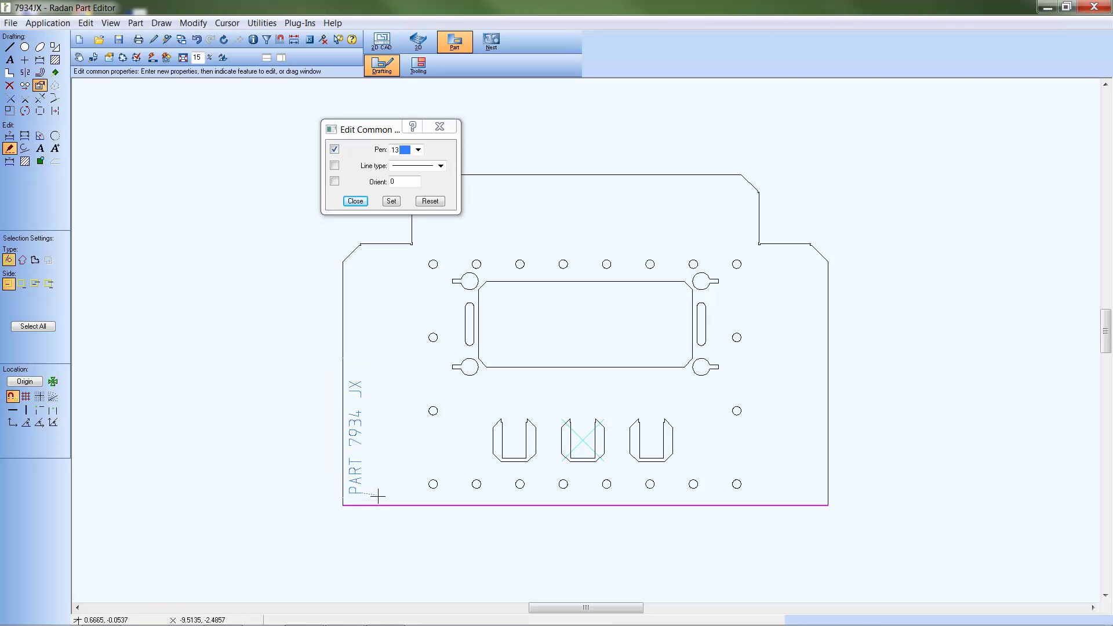
left_click(356, 200)
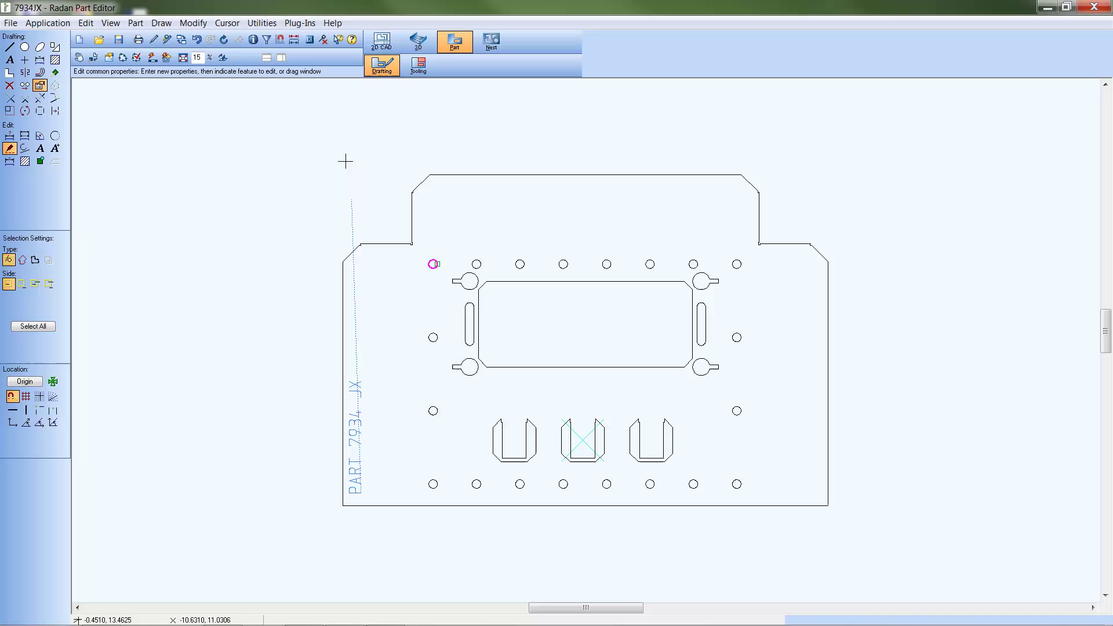
Rerun automatic tooling after confirming pen 13 is assigned tool 56789
left_click(149, 55)
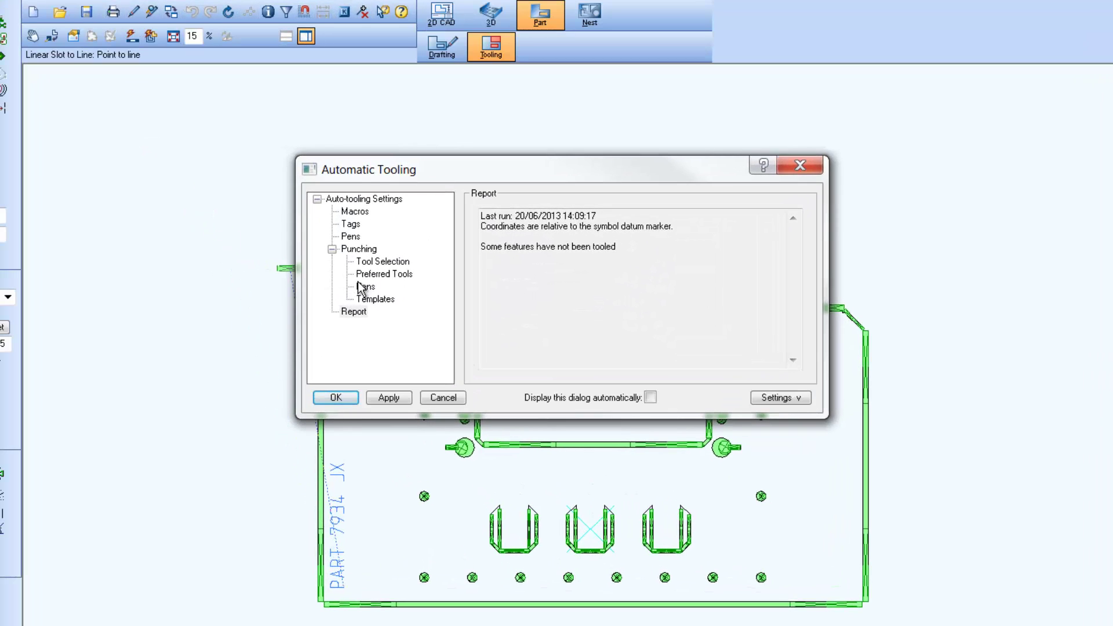
left_click(351, 272)
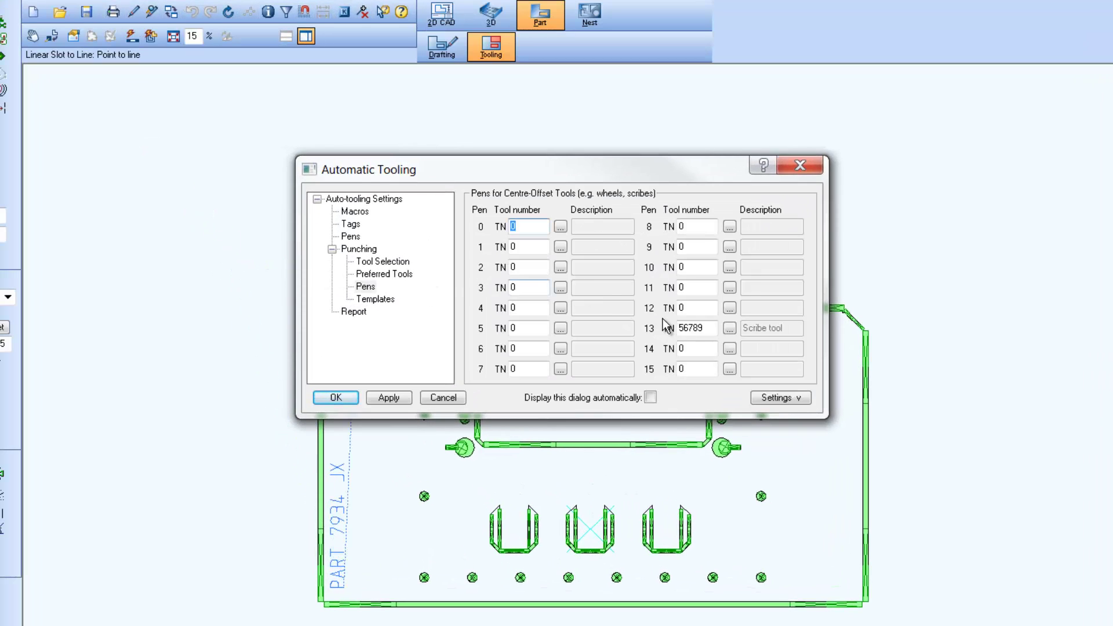
double_click(705, 328)
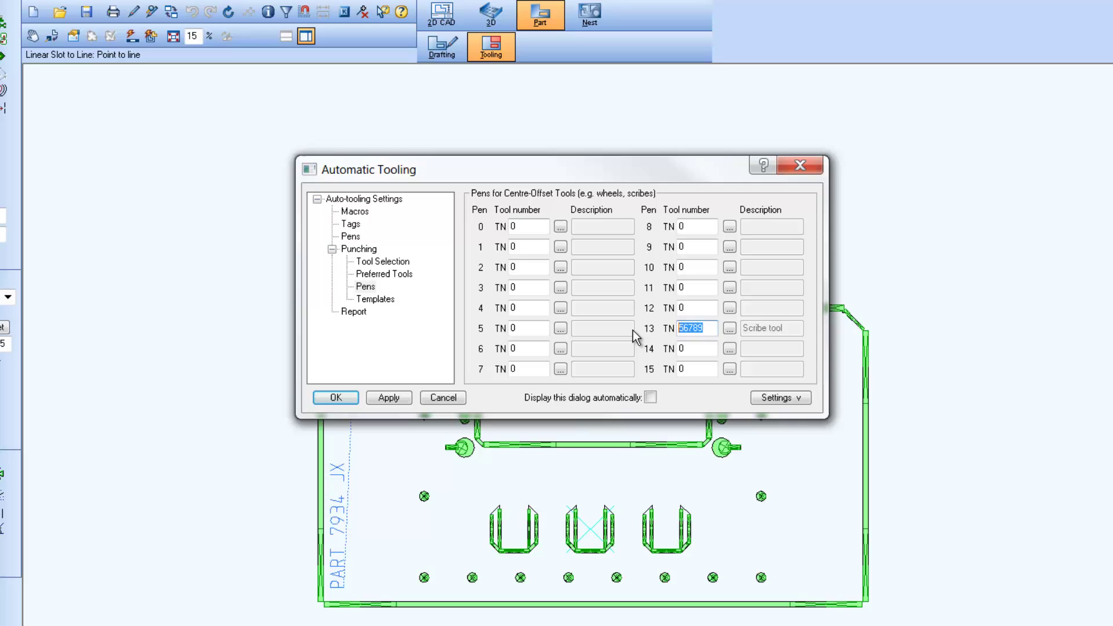
left_click(337, 397)
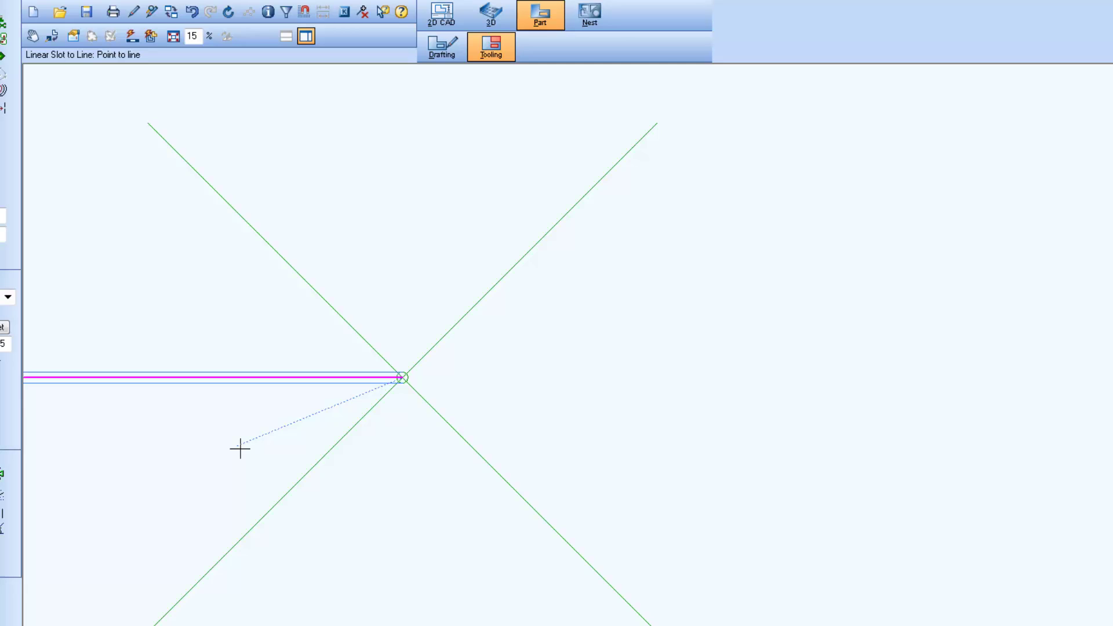
Frame the slot outline, then display only the TN56789 scribe tooling, hiding the other tools
scroll(240, 449, "down", 5)
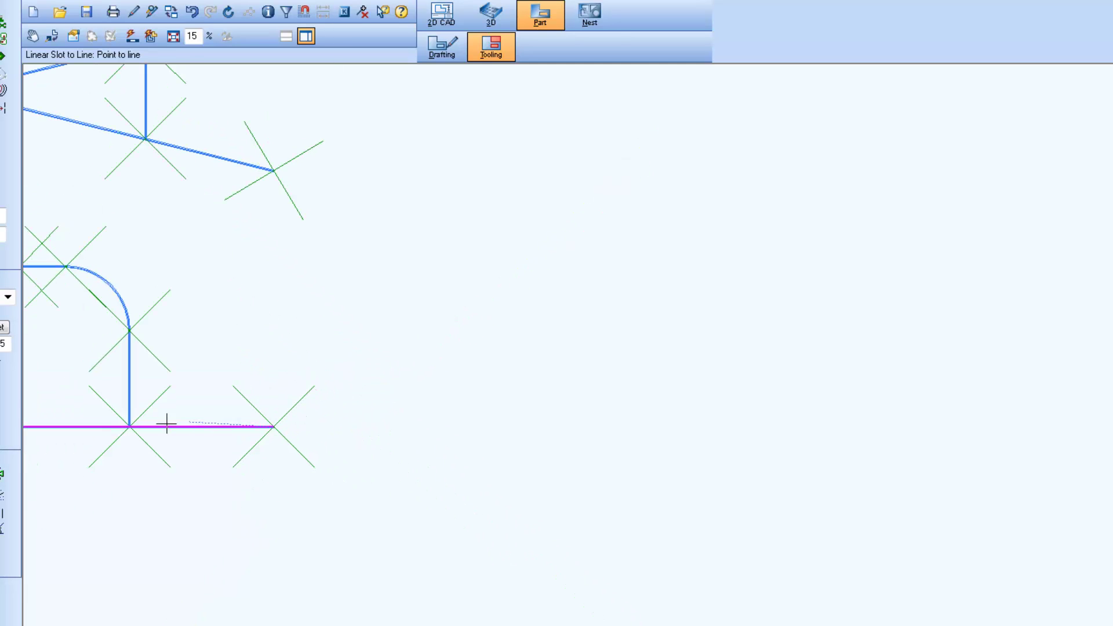
scroll(105, 416, "up", 3)
scroll(104, 416, "up", 3)
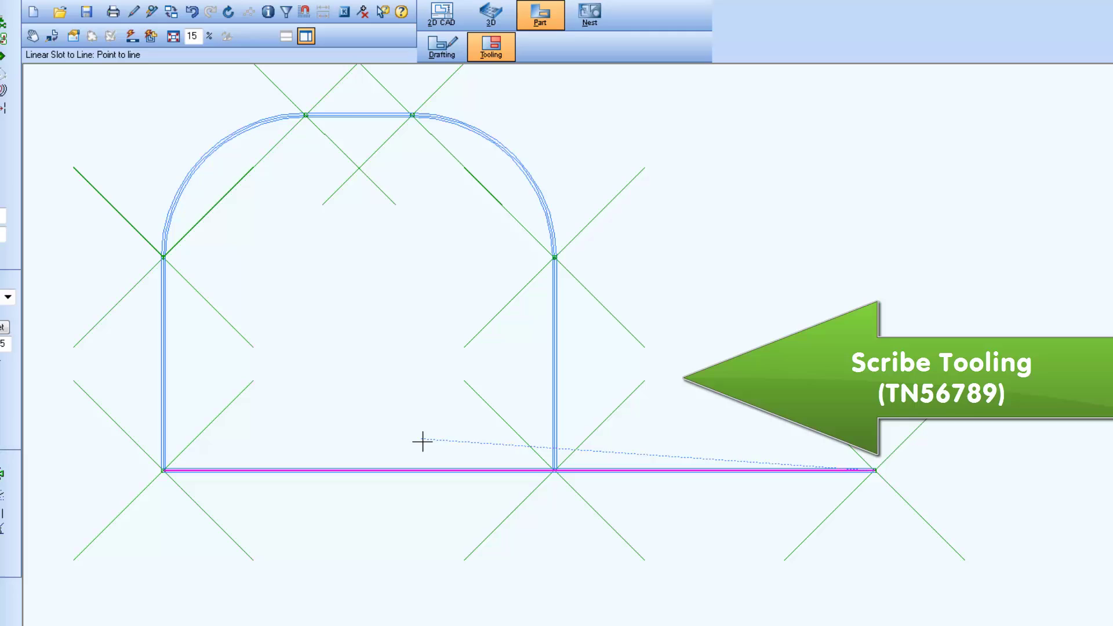
middle_click_drag(422, 442, 588, 452)
scroll(588, 452, "down", 2)
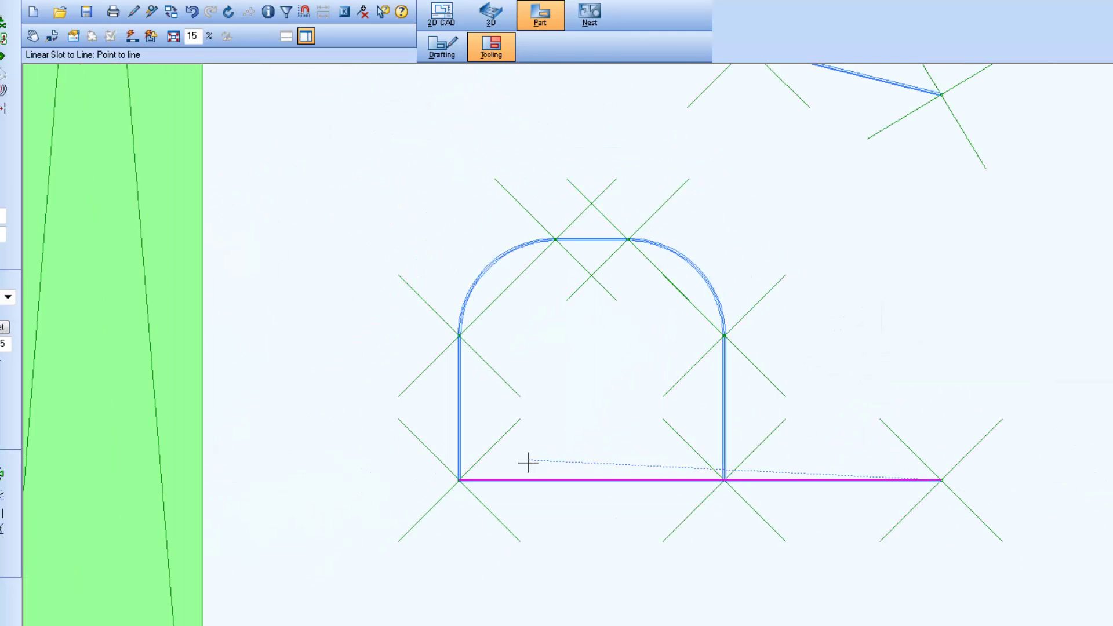
scroll(528, 462, "down", 1)
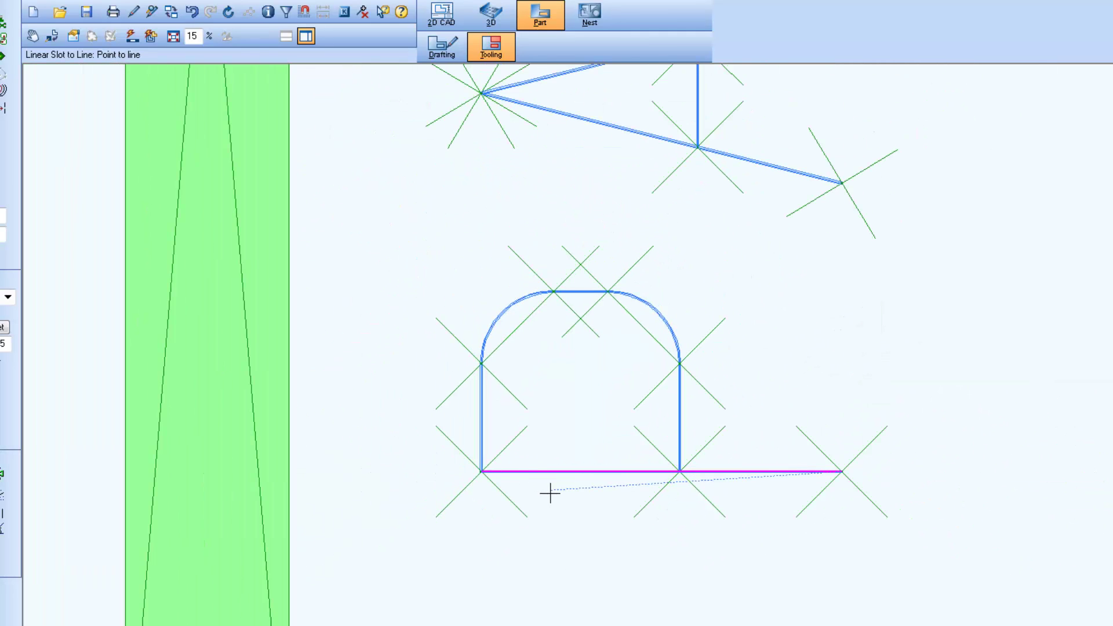
scroll(561, 482, "down", 2)
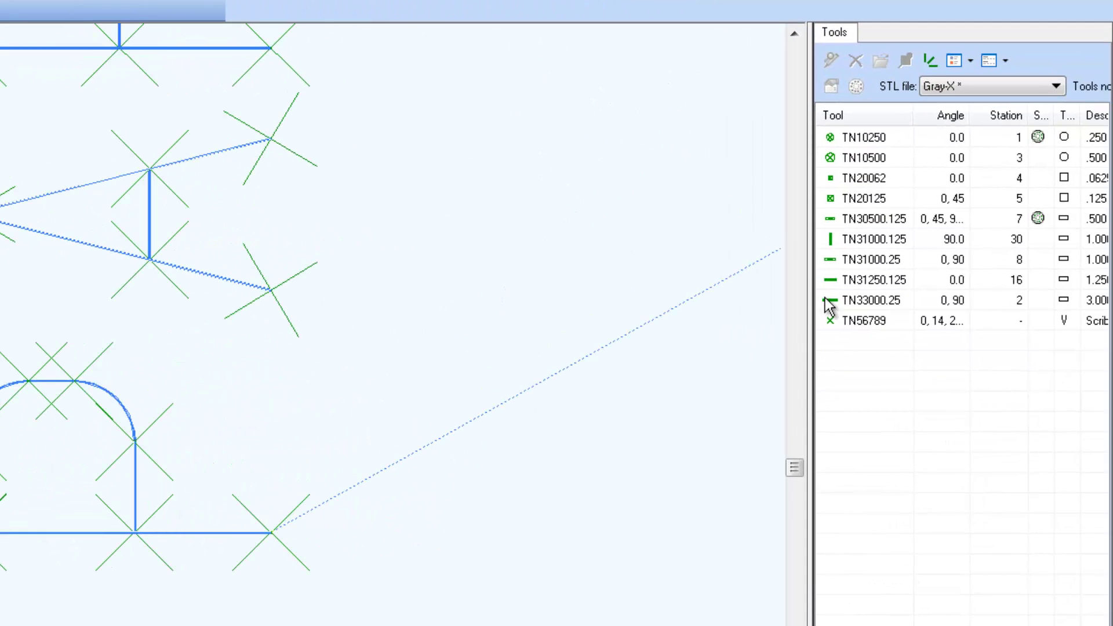
left_click(876, 324)
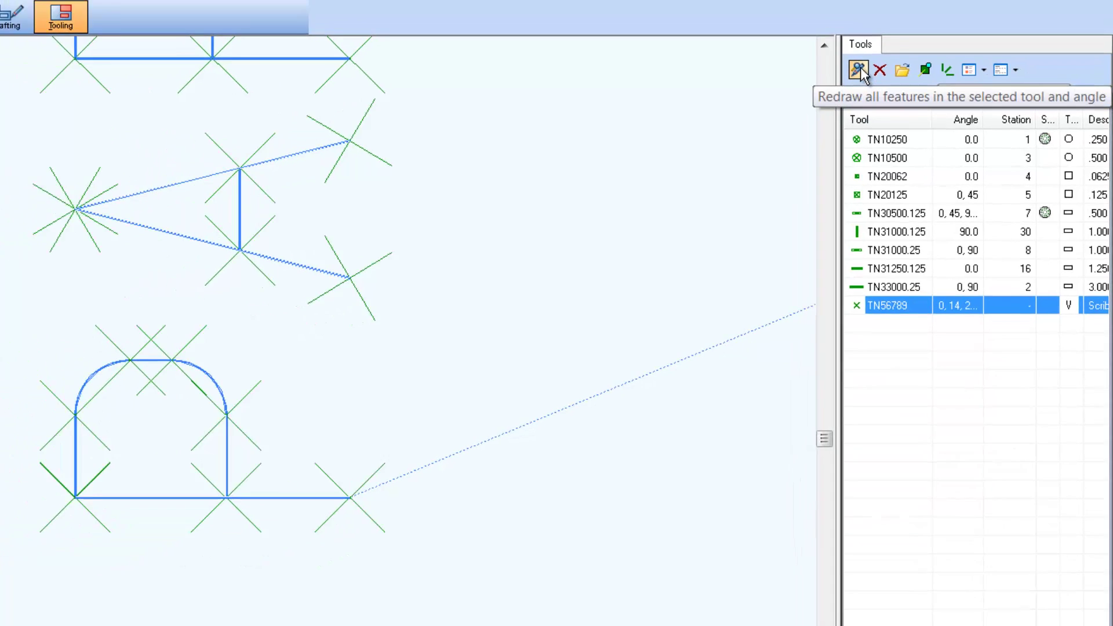
left_click(858, 70)
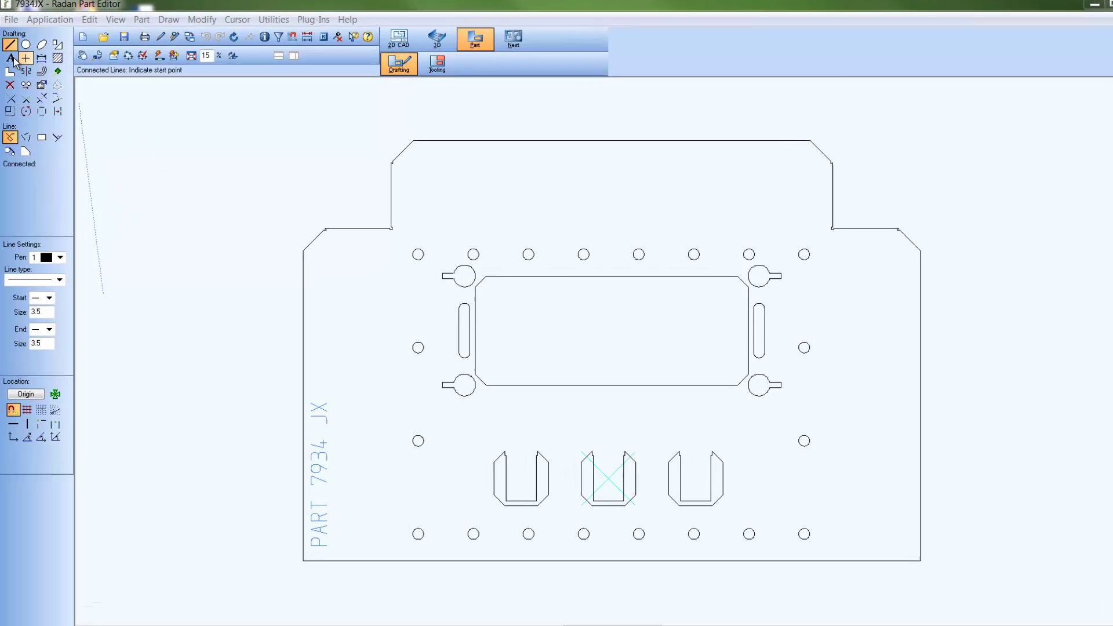
Start a text on pen 13, set to be realized into drawing geometry
left_click(11, 58)
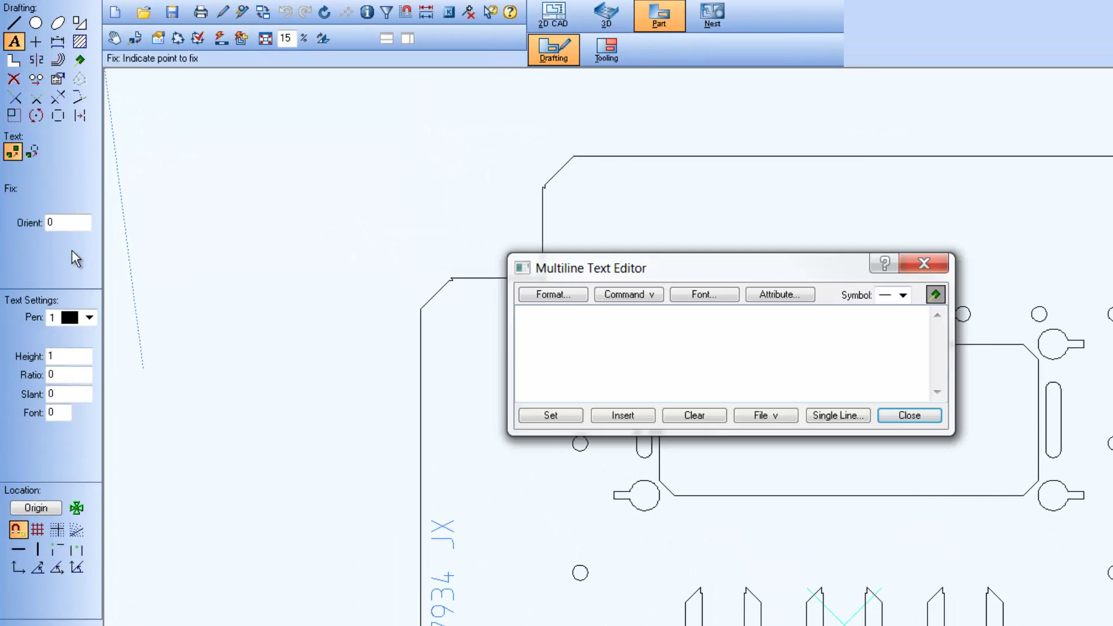
left_click(89, 317)
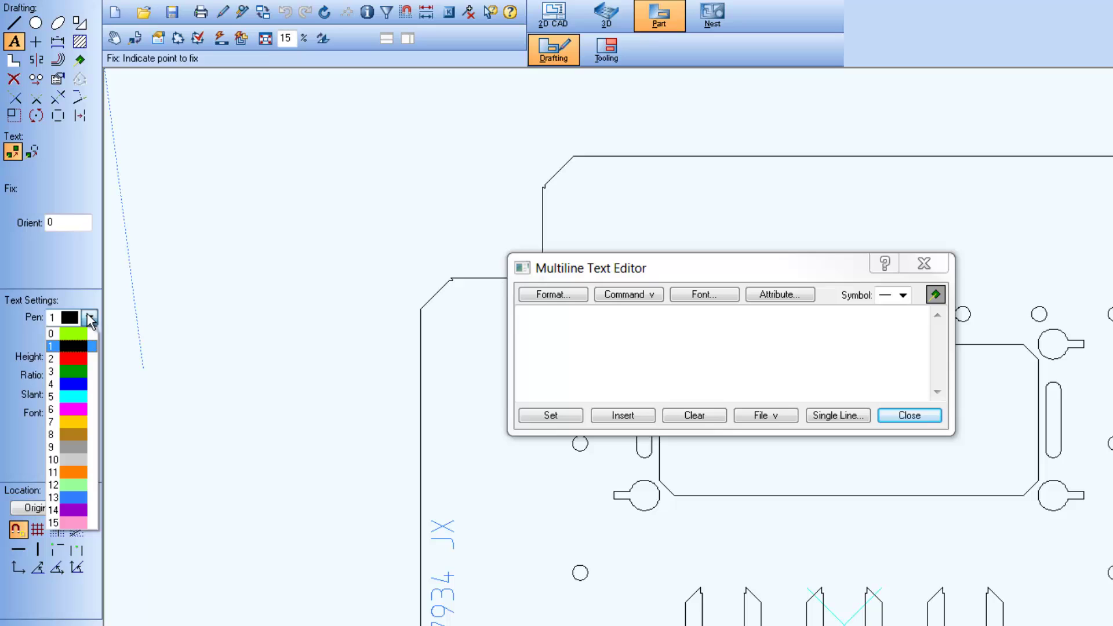
left_click(80, 498)
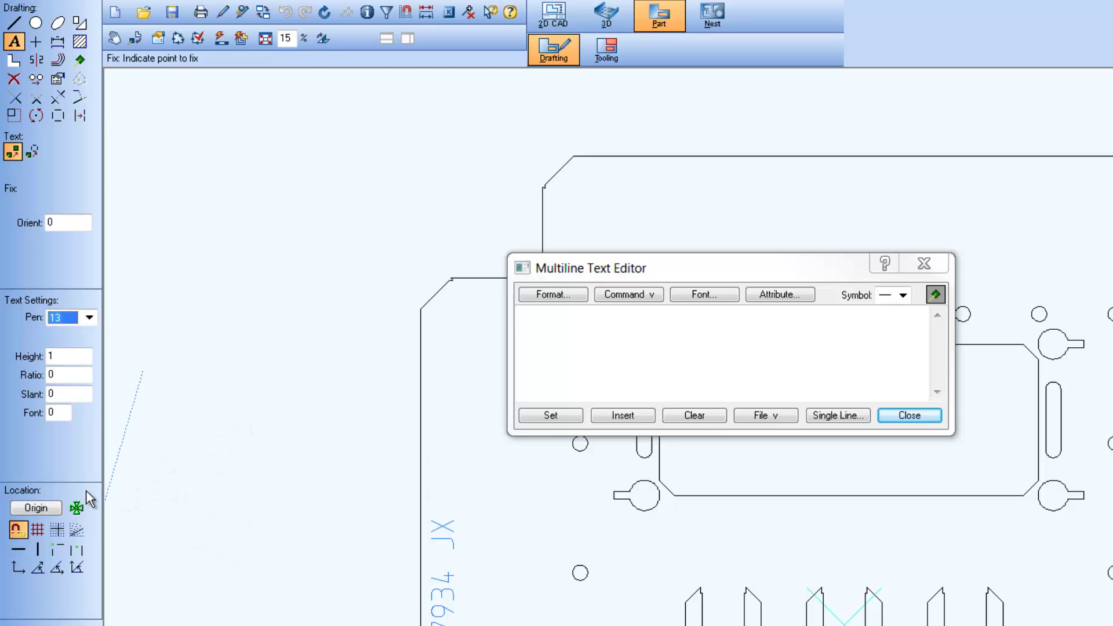
left_click(28, 151)
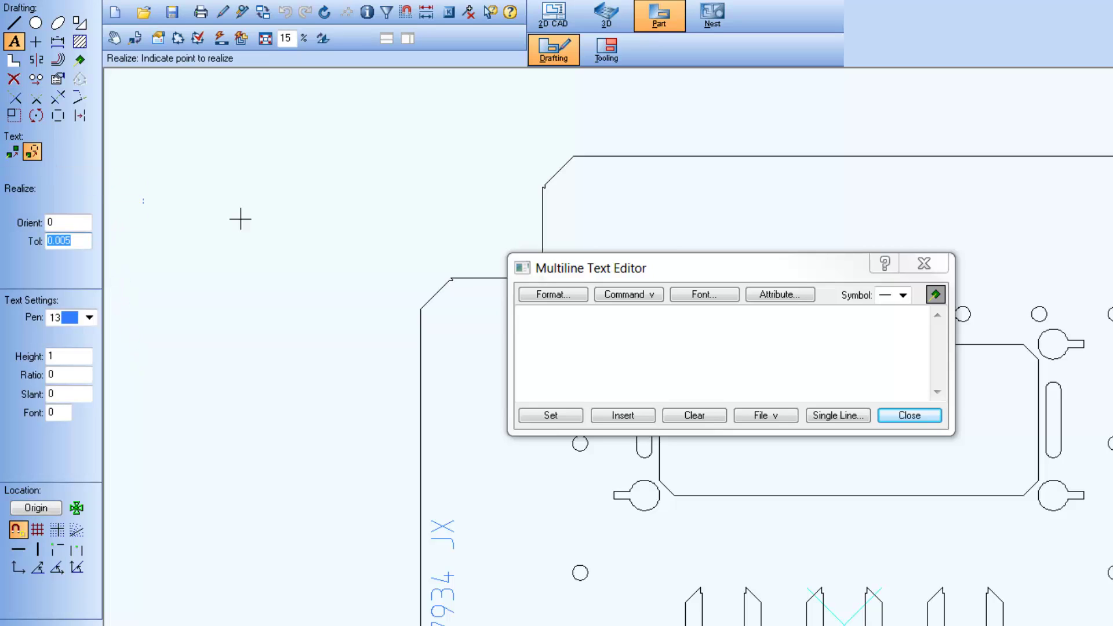
Enter PART 7934 JX, place it along the part's top edge, and redraw the view
left_click(543, 323)
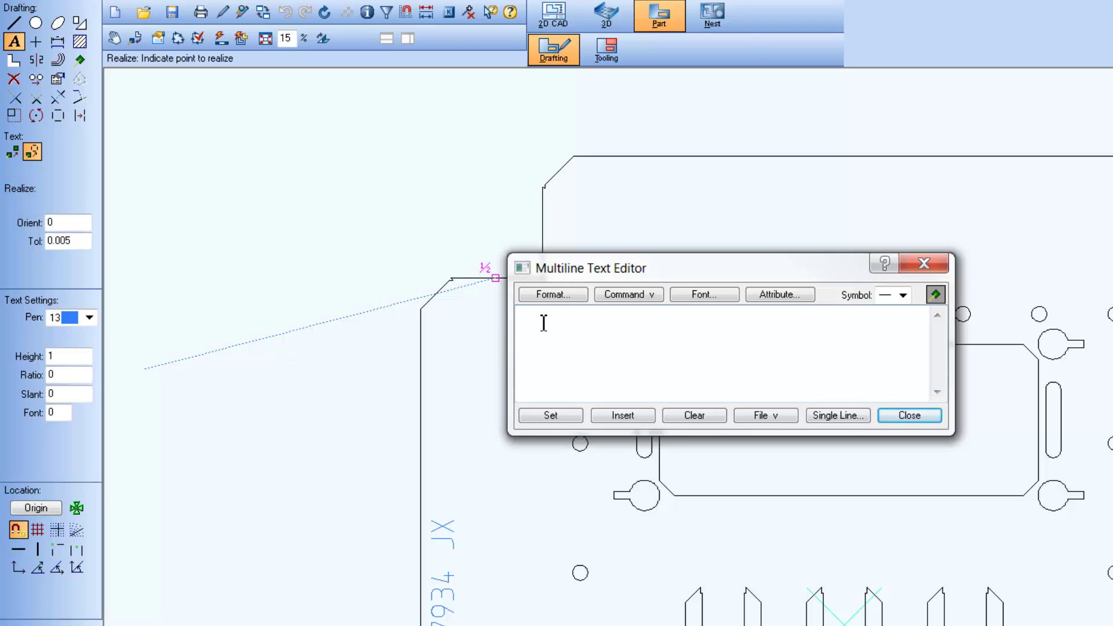
type("PART 79")
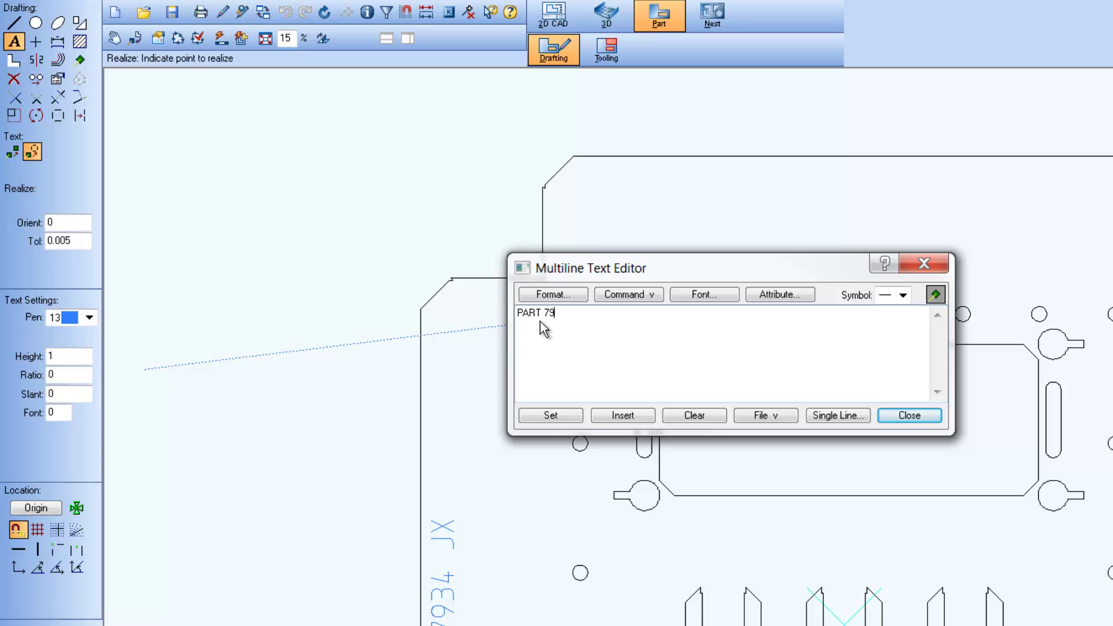
type("34 JX")
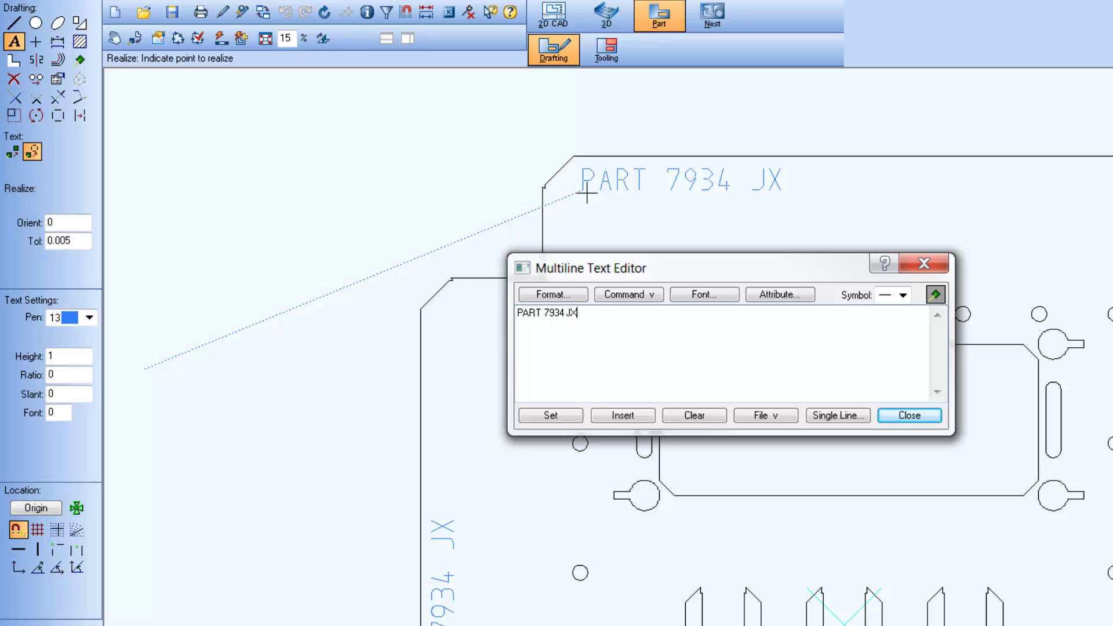
left_click(587, 193)
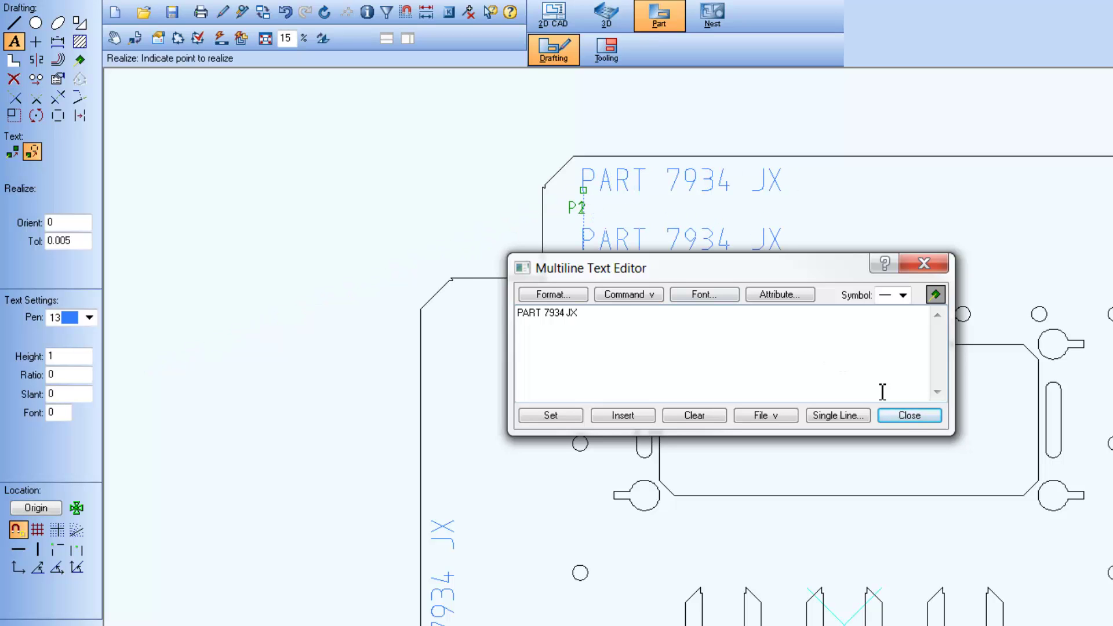
left_click(908, 416)
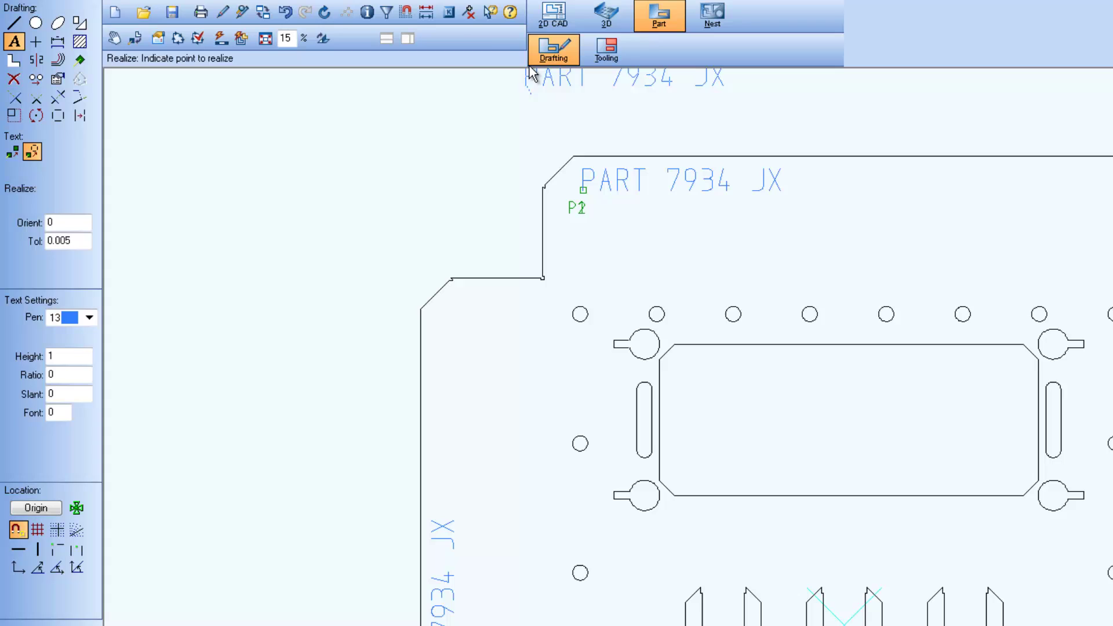
left_click(472, 15)
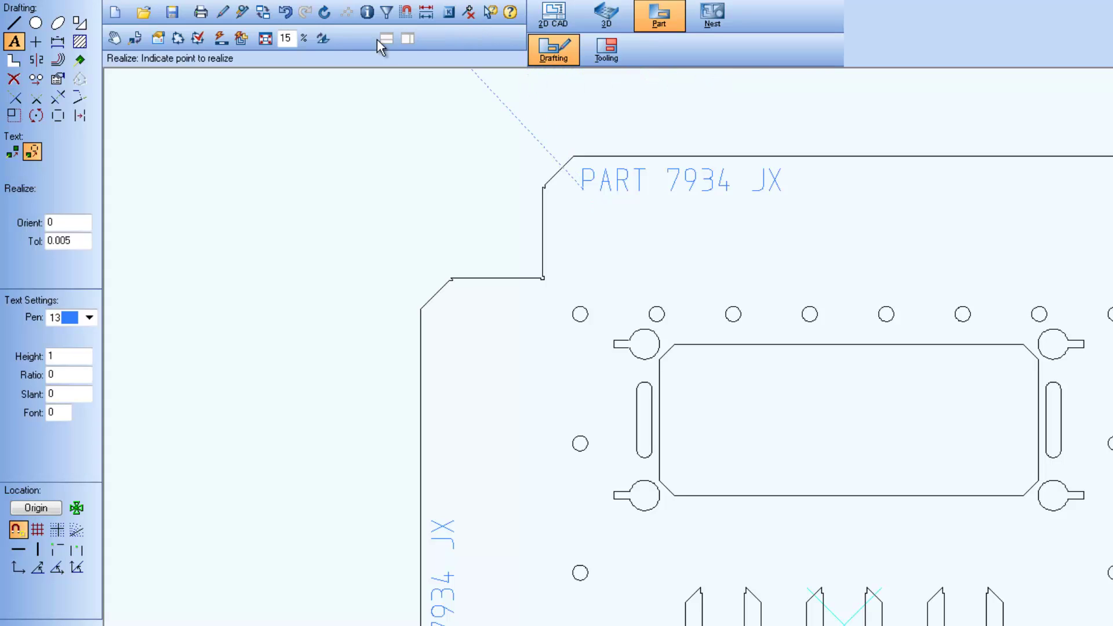
Check the pen property of the new PART 7934 lettering
left_click(57, 79)
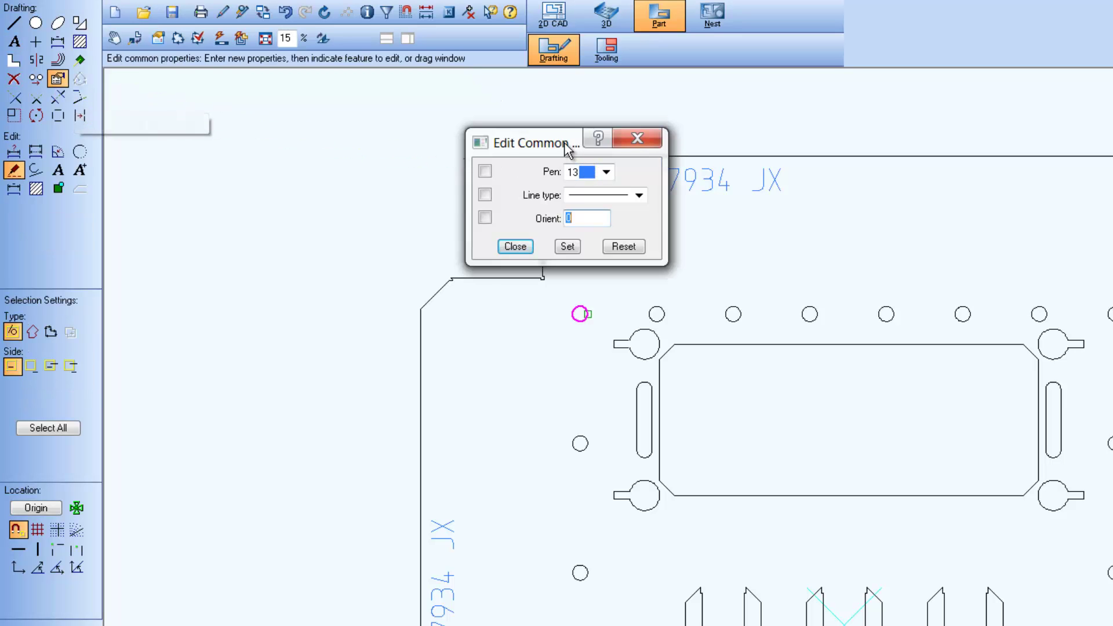
left_click_drag(567, 150, 574, 574)
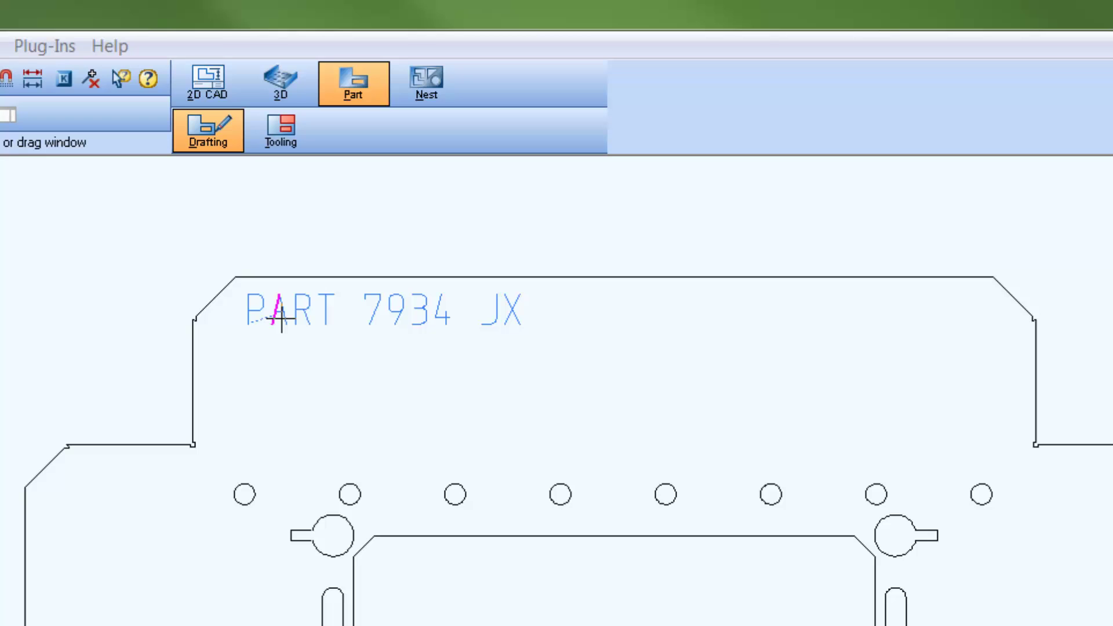
left_click_drag(281, 318, 0, 117)
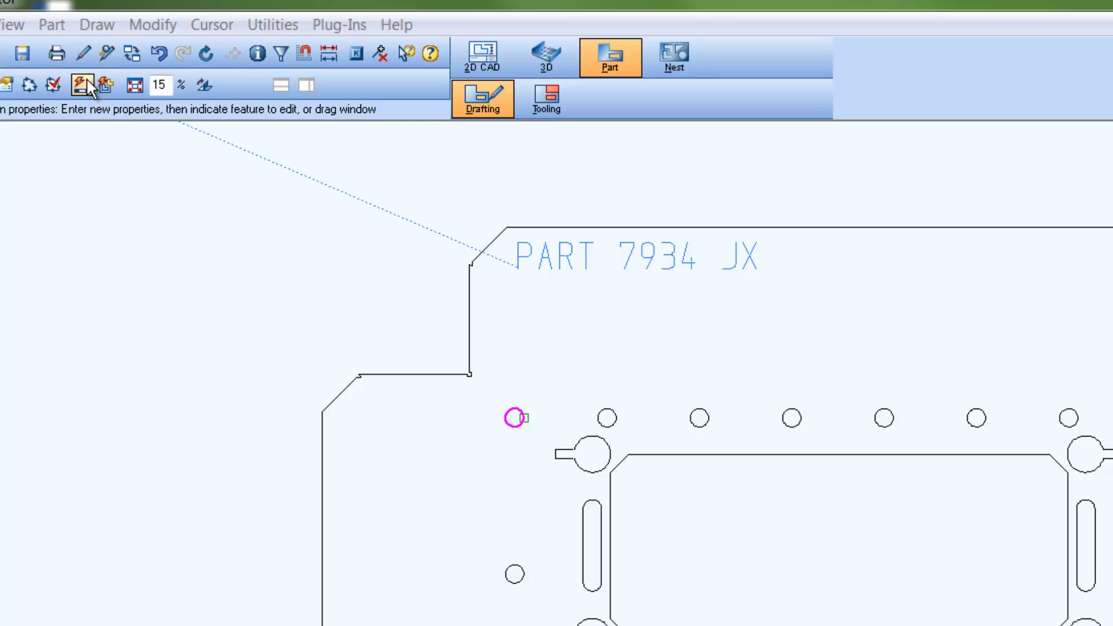
Confirm pen 13 uses scribe tool TN 56789 and rerun automatic tooling
left_click(84, 86)
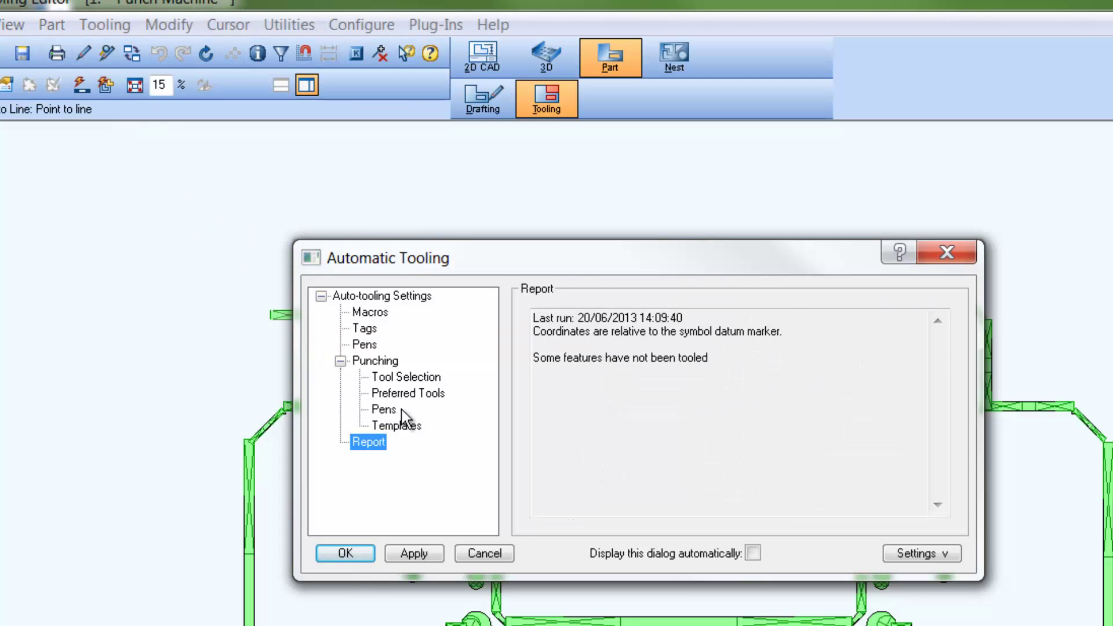
left_click(384, 410)
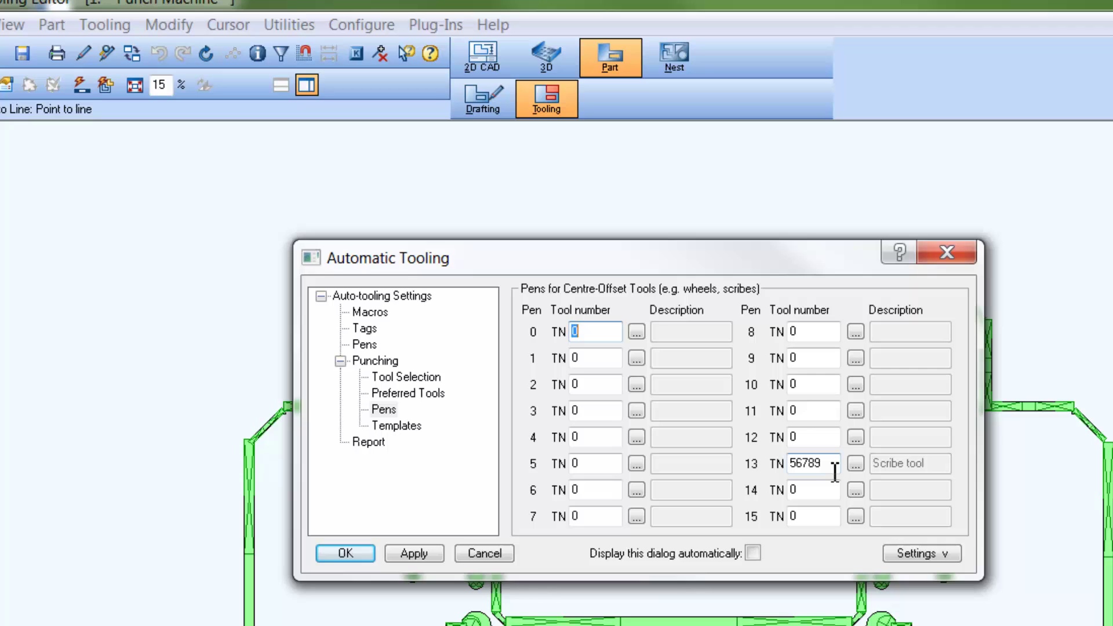
left_click_drag(835, 473, 795, 469)
left_click(345, 553)
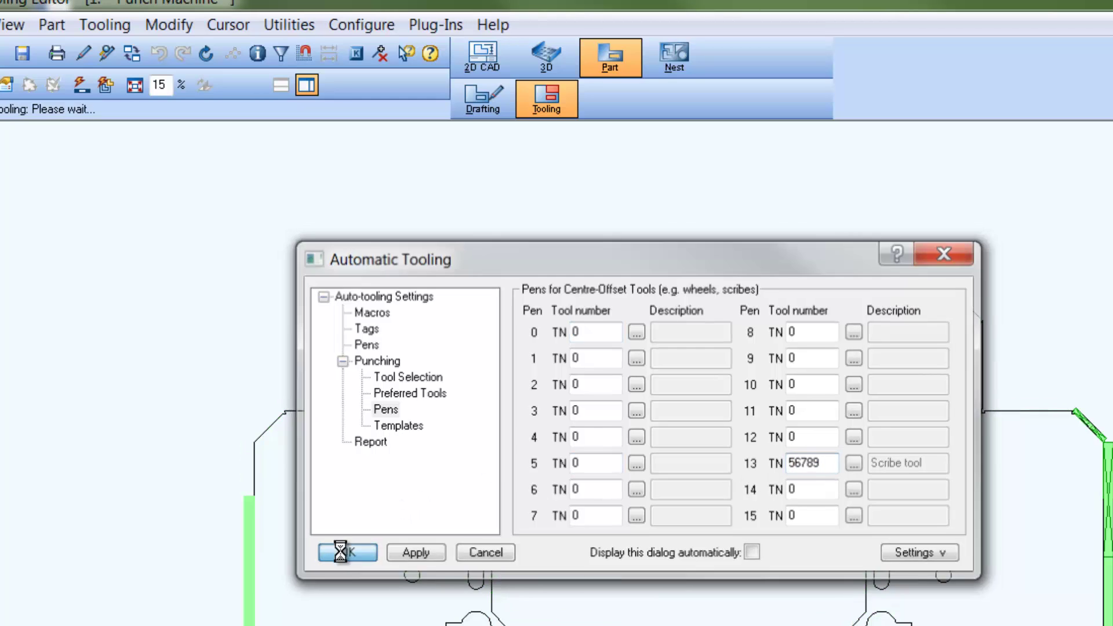
left_click(409, 318)
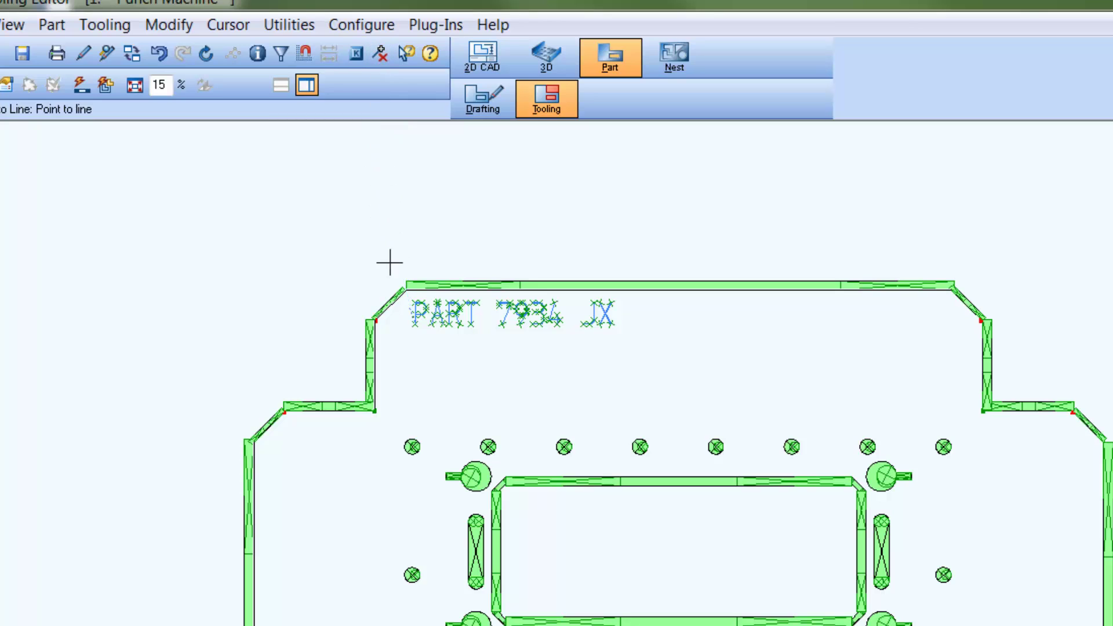
Zoom in on the PART lettering to see its scribe tooling
key("z")
left_click_drag(399, 271, 490, 347)
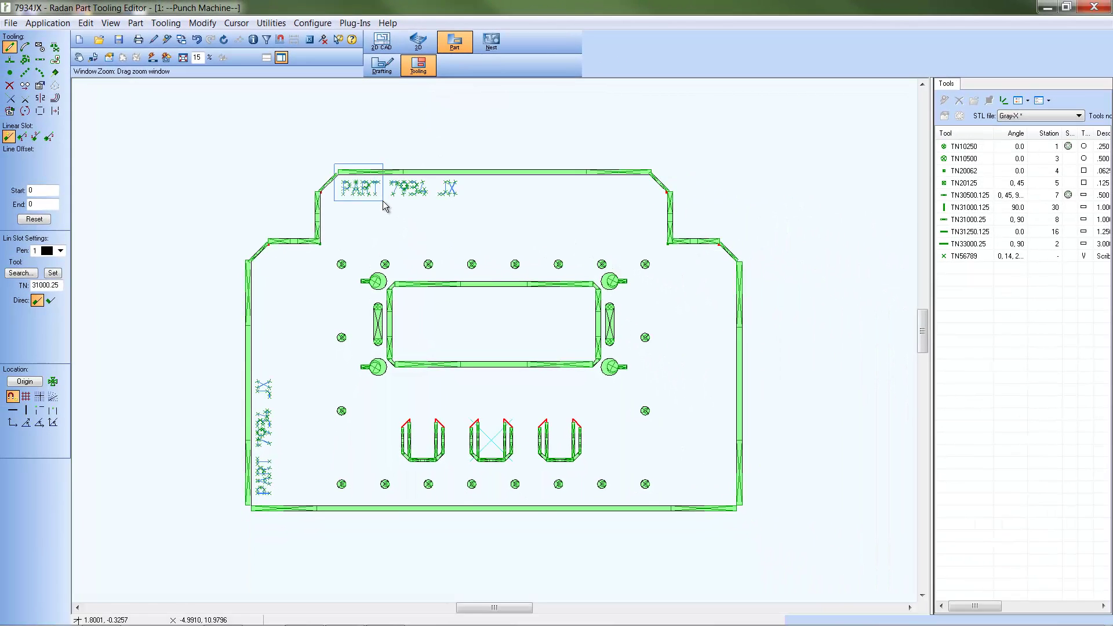
left_click_drag(384, 204, 385, 207)
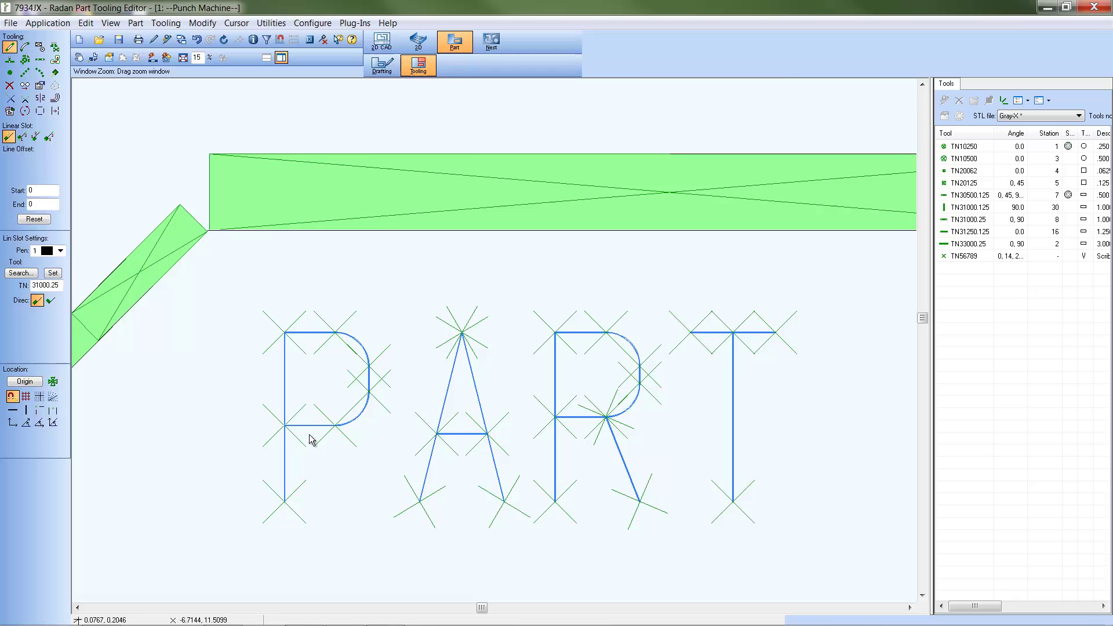
Window-zoom onto the P's lower stem and zoom further into its scribe tooling
left_click_drag(262, 520, 326, 404)
scroll(430, 163, "up", 5)
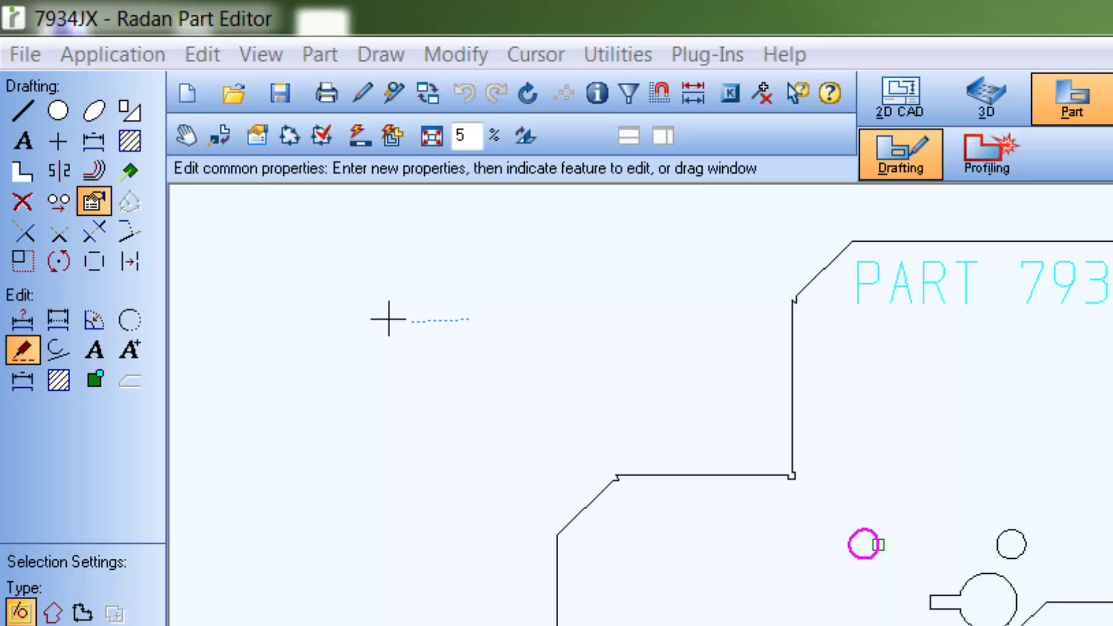
Check the text tolerance, then start 'Realise text into lines and arcs' with Tol 0.005
left_click(29, 134)
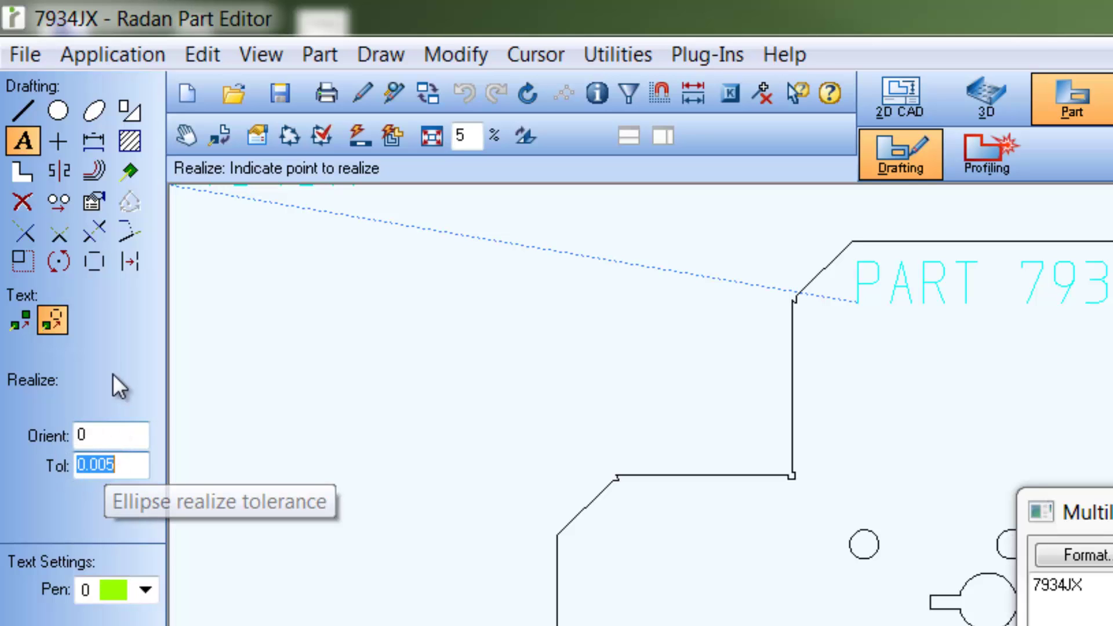
left_click(97, 263)
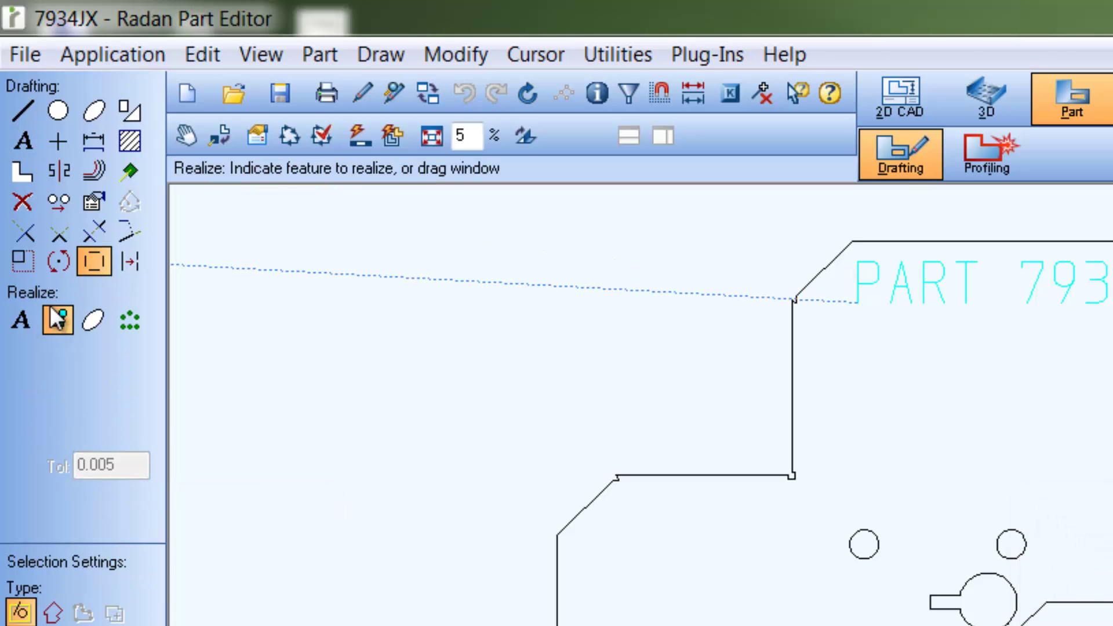
left_click(21, 324)
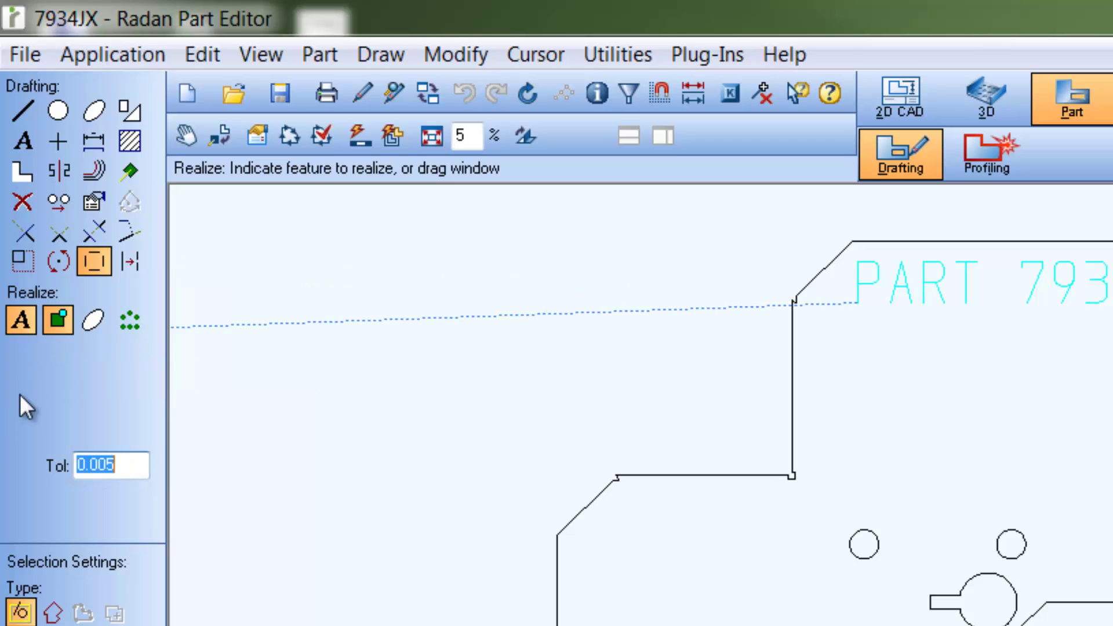